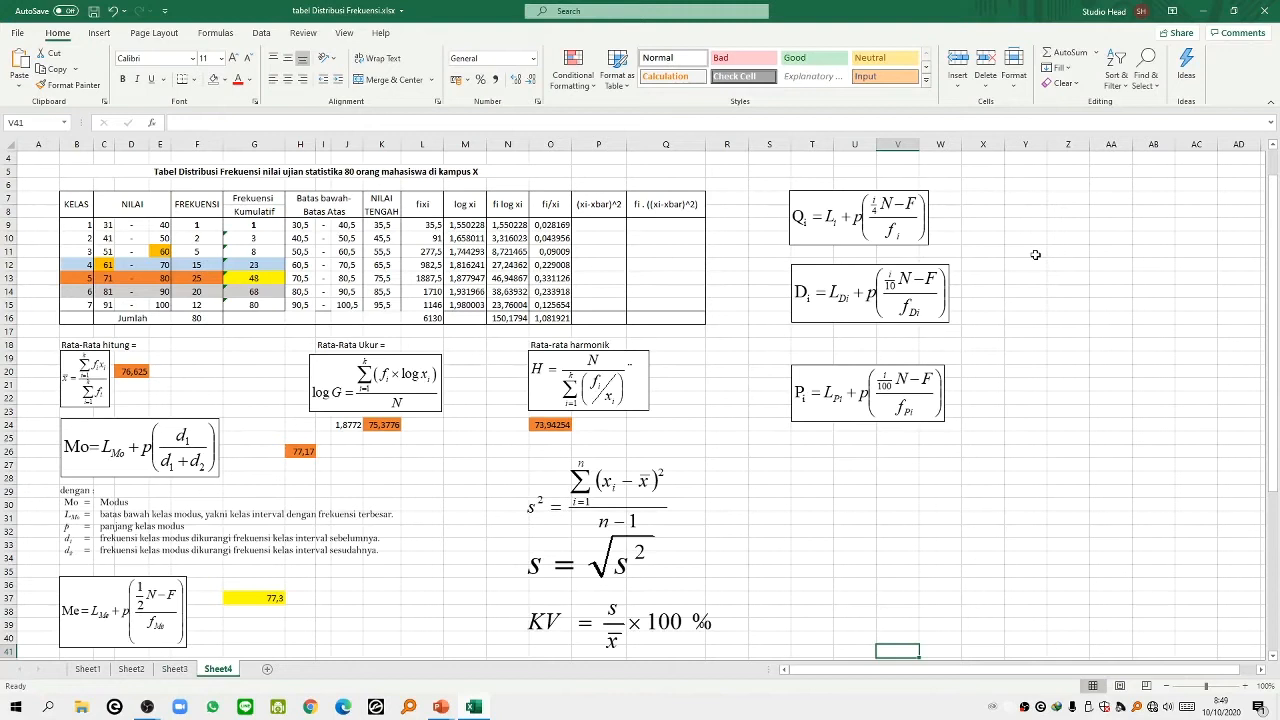
Calculate the third quartile's position in cell Z8 with the formula =3*(81)/4
{"action": "left_click", "coordinate": [1068, 209]}
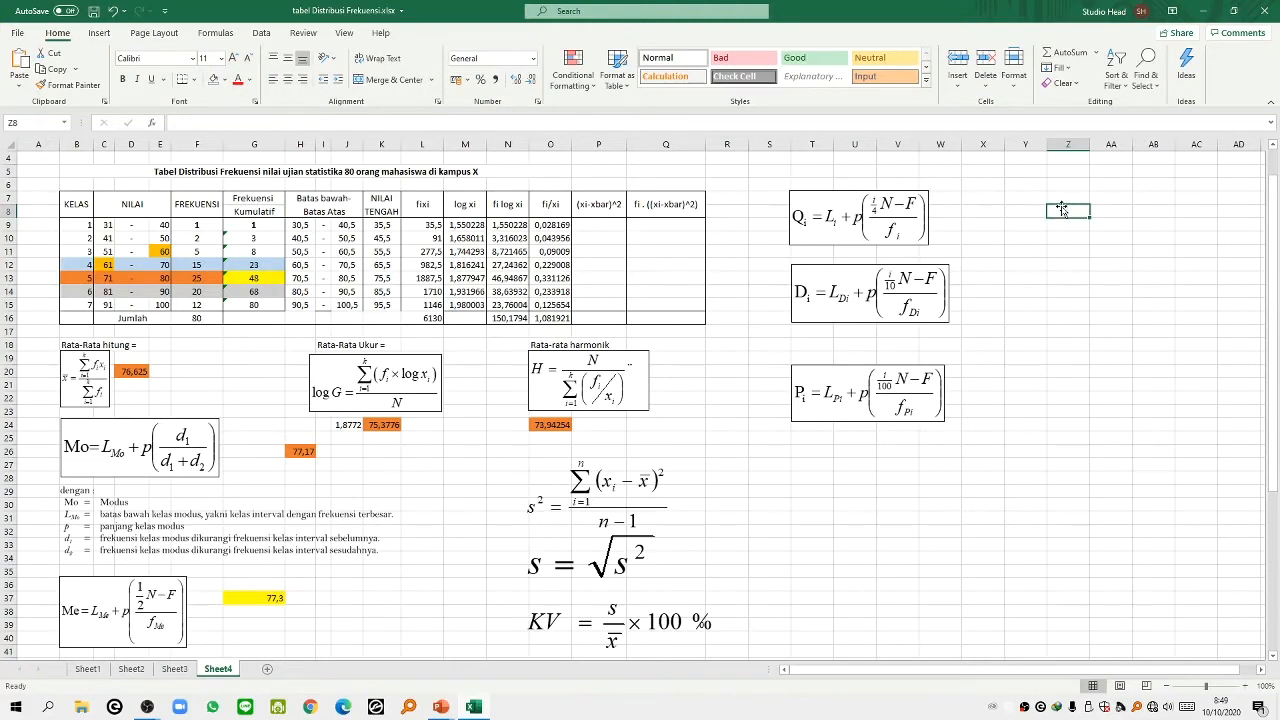
{"action": "type", "text": "=I"}
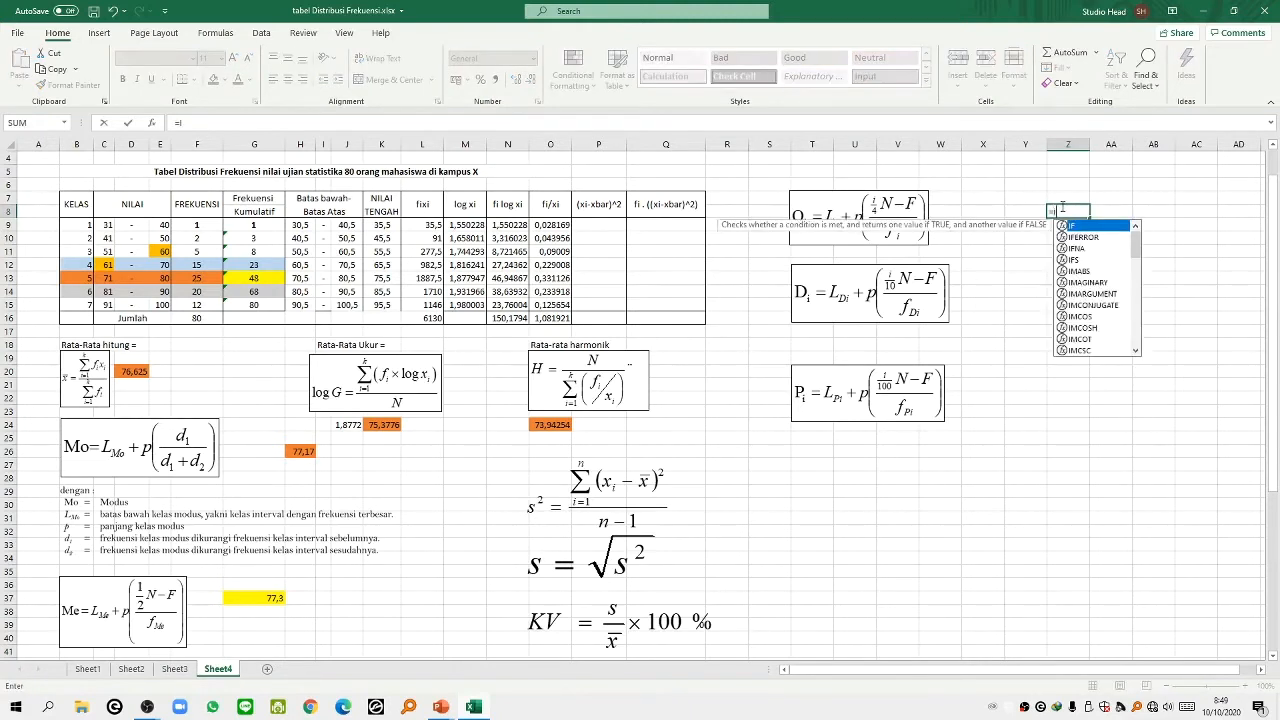
{"action": "key", "text": "BackSpace"}
{"action": "type", "text": "3"}
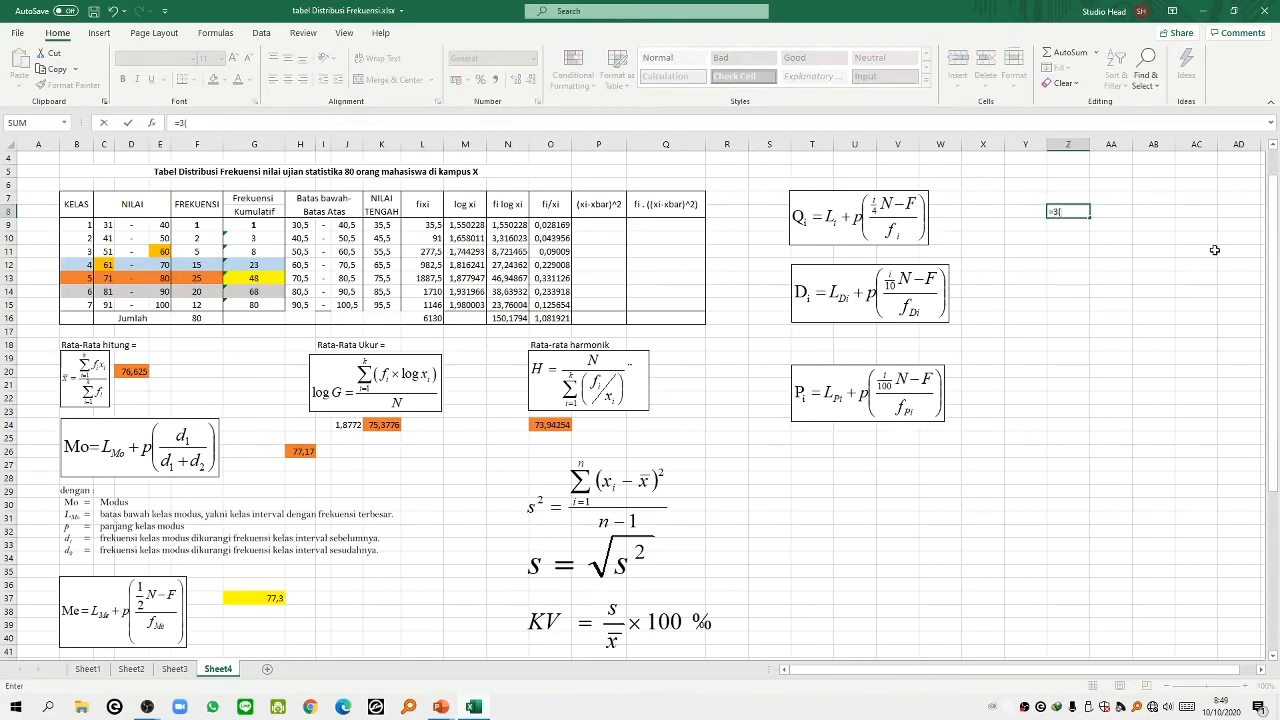
{"action": "type", "text": "(81)/4"}
{"action": "key", "text": "Return"}
{"action": "key", "text": "Return"}
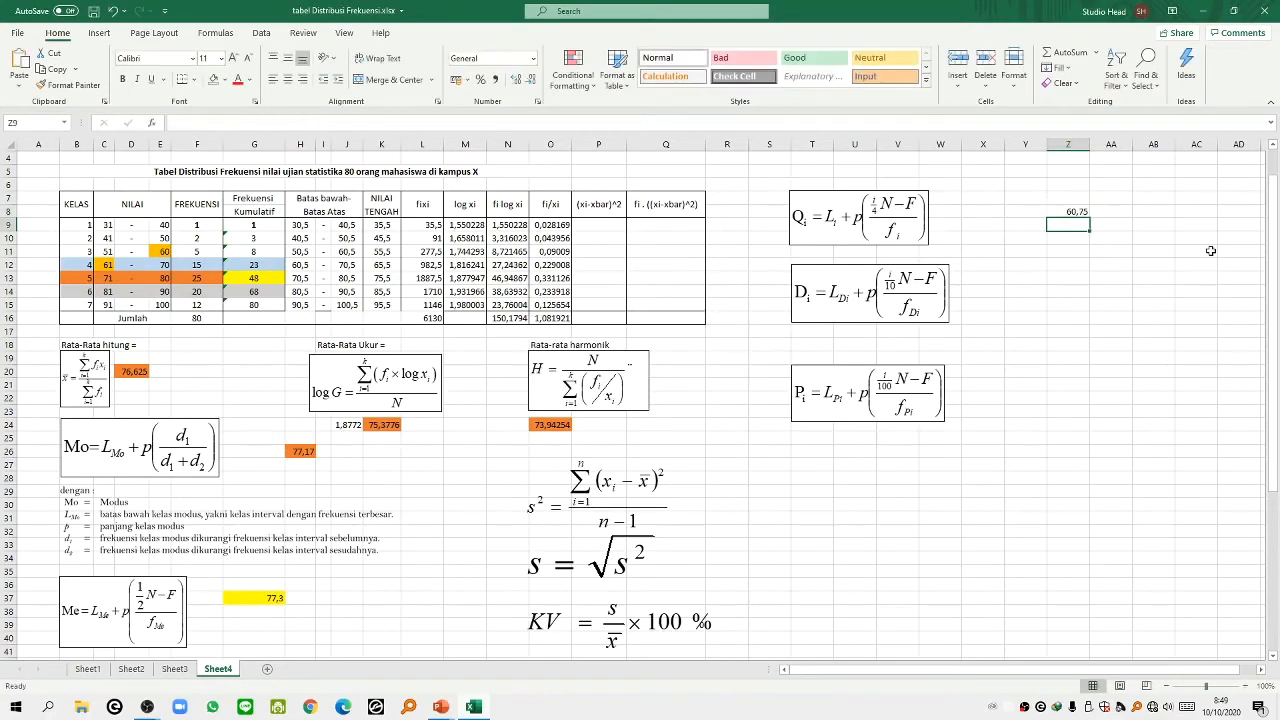
{"action": "key", "text": "Up"}
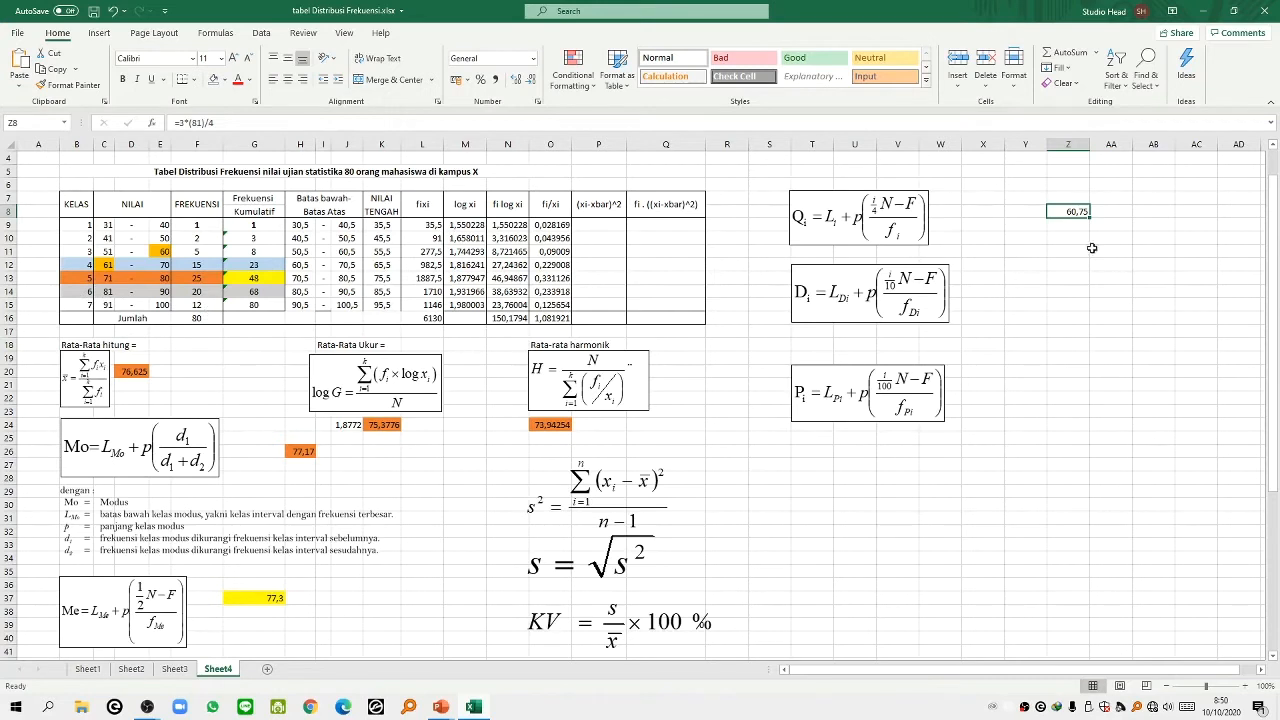
Calculate the third quartile in cell X8 with the formula =H14+10*((3/4*80)-48)/20
{"action": "left_click", "coordinate": [982, 211]}
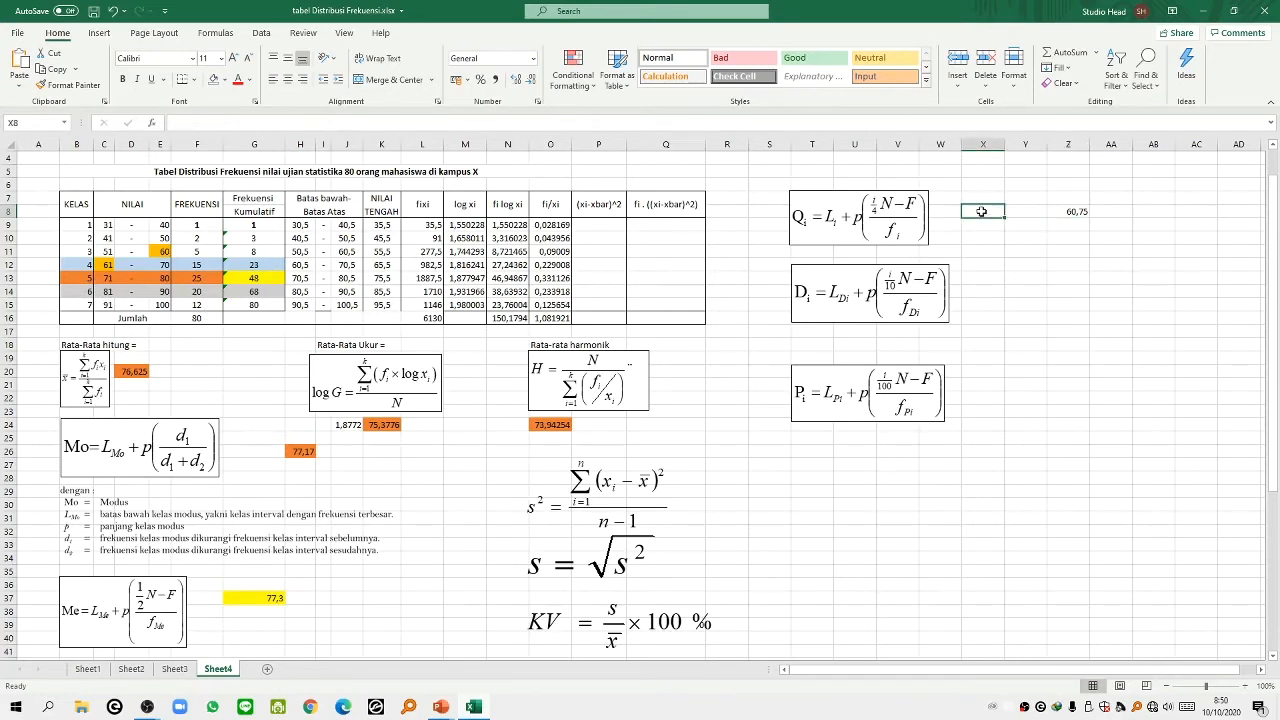
{"action": "type", "text": "="}
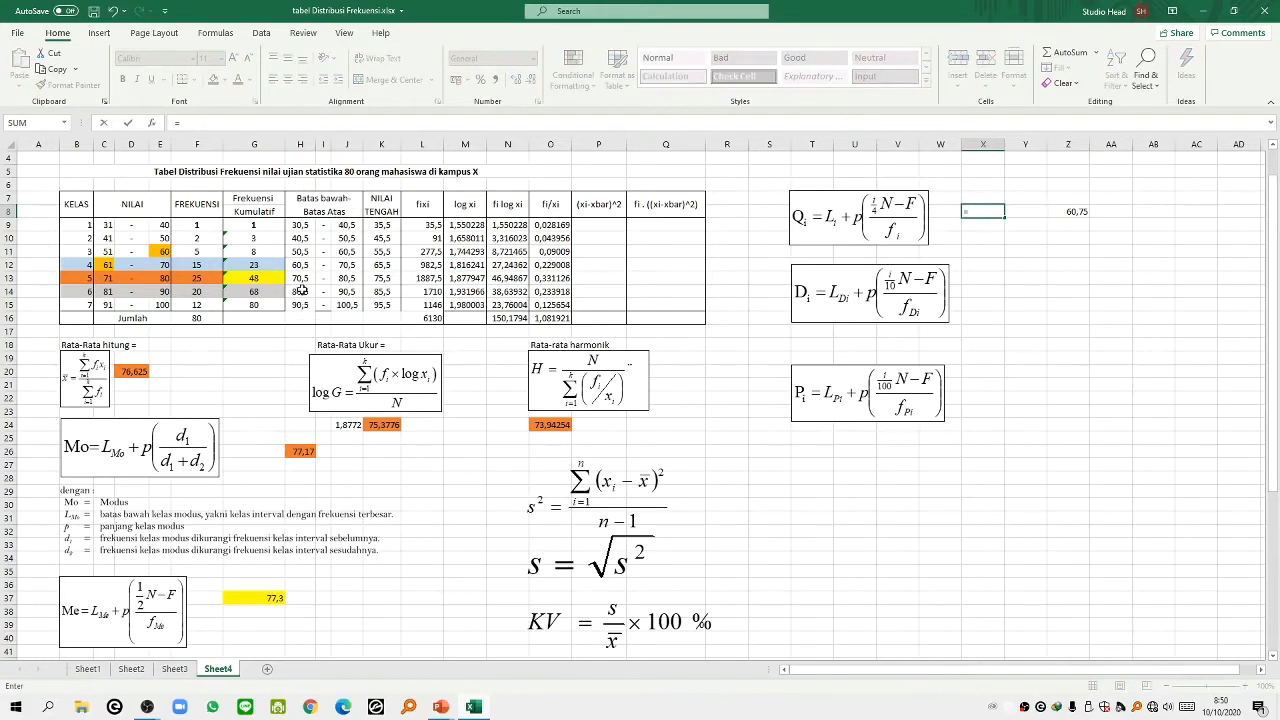
{"action": "left_click", "coordinate": [301, 291]}
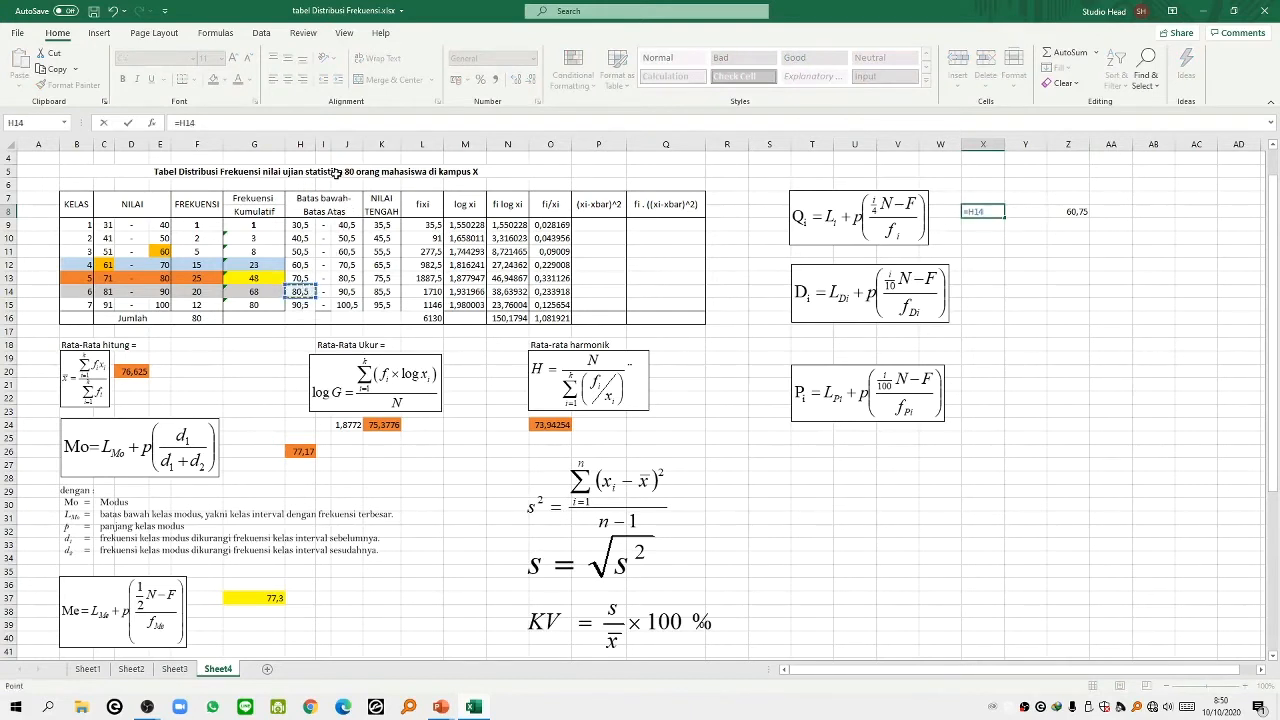
{"action": "type", "text": "+10("}
{"action": "type", "text": "3/4*80"}
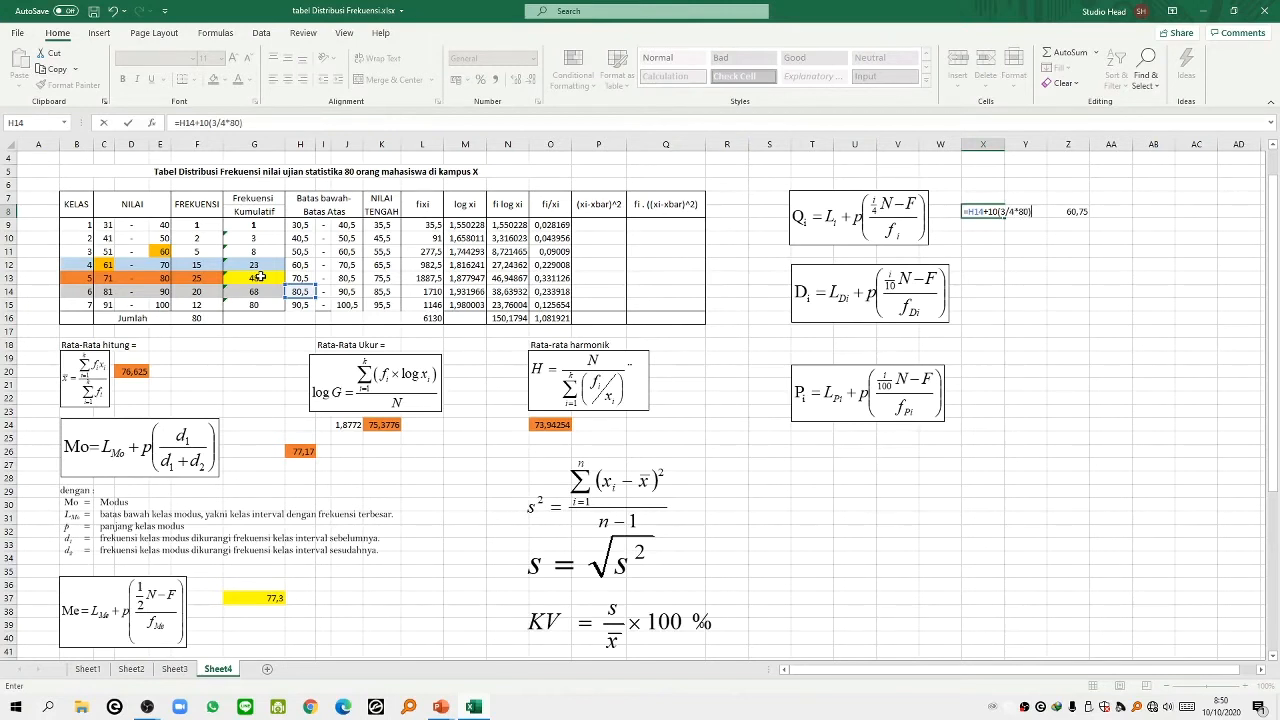
{"action": "left_click", "coordinate": [213, 122]}
{"action": "type", "text": "("}
{"action": "type", "text": "-48"}
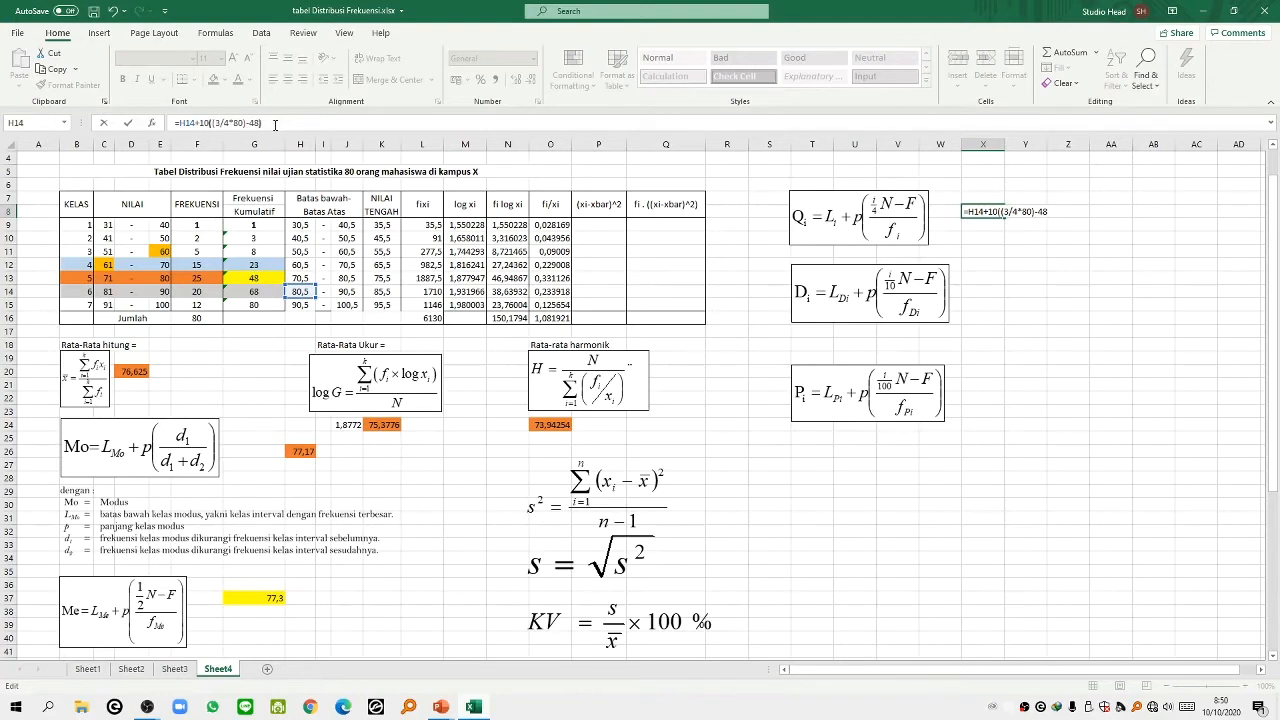
{"action": "type", "text": ")/"}
{"action": "type", "text": "20"}
{"action": "key", "text": "Return"}
{"action": "key", "text": "Return"}
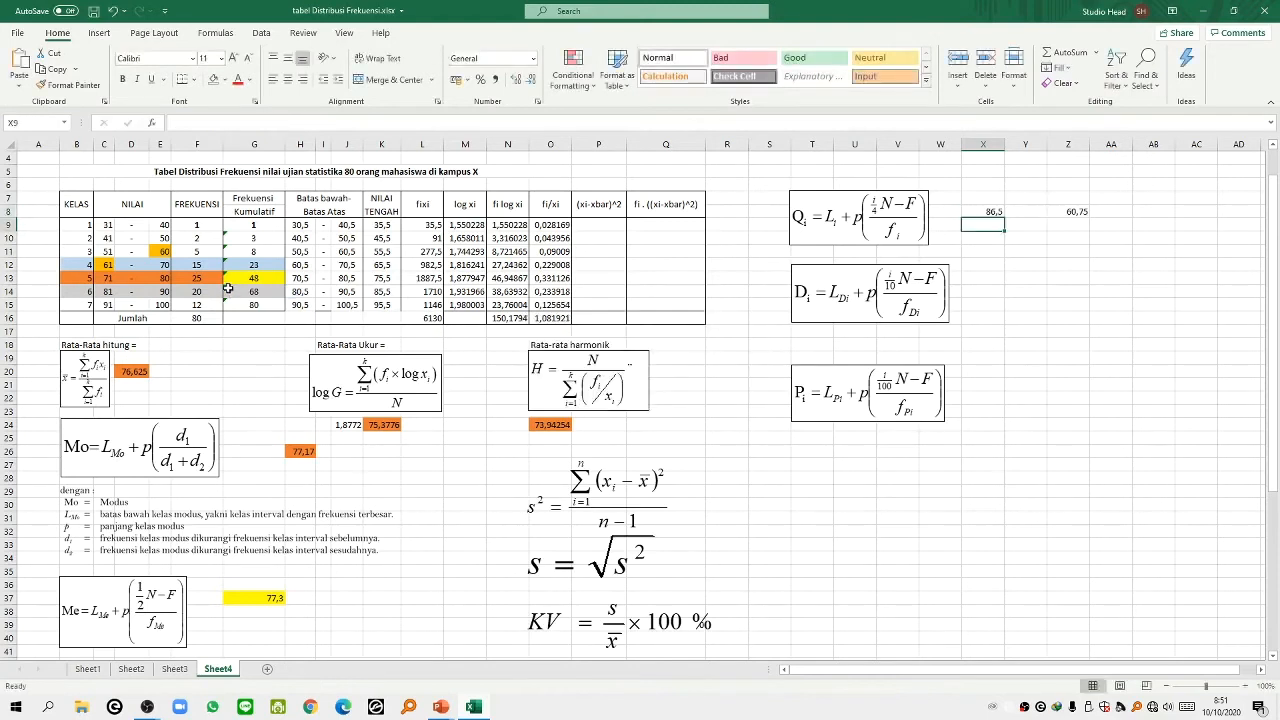
Highlight the quartile result in cell X8 with the standard red fill
{"action": "key", "text": "Up"}
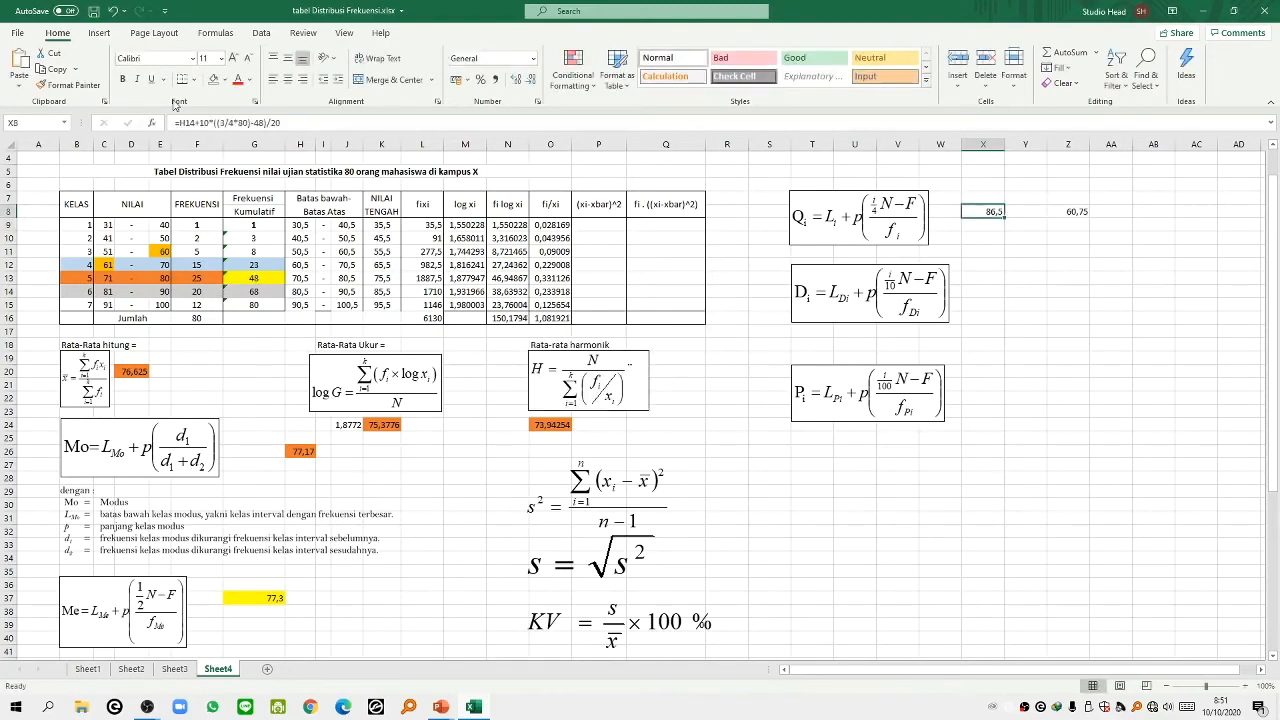
{"action": "left_click", "coordinate": [225, 80]}
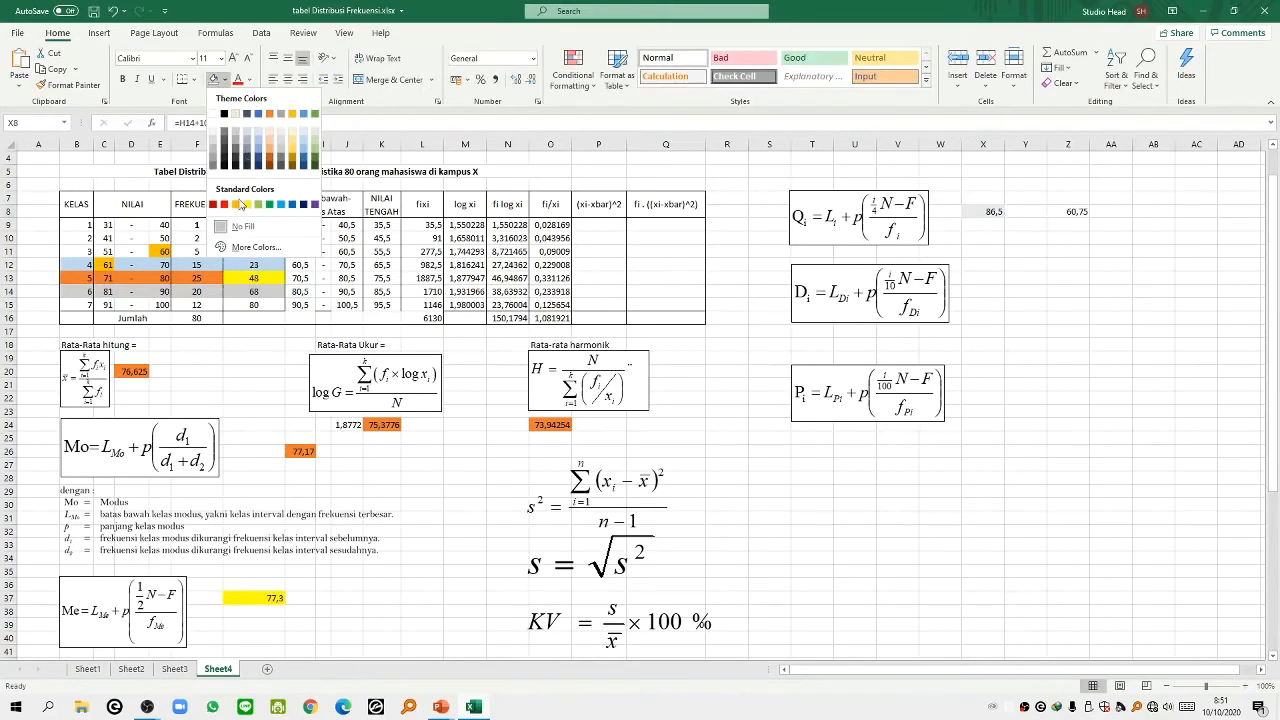
{"action": "left_click", "coordinate": [225, 205]}
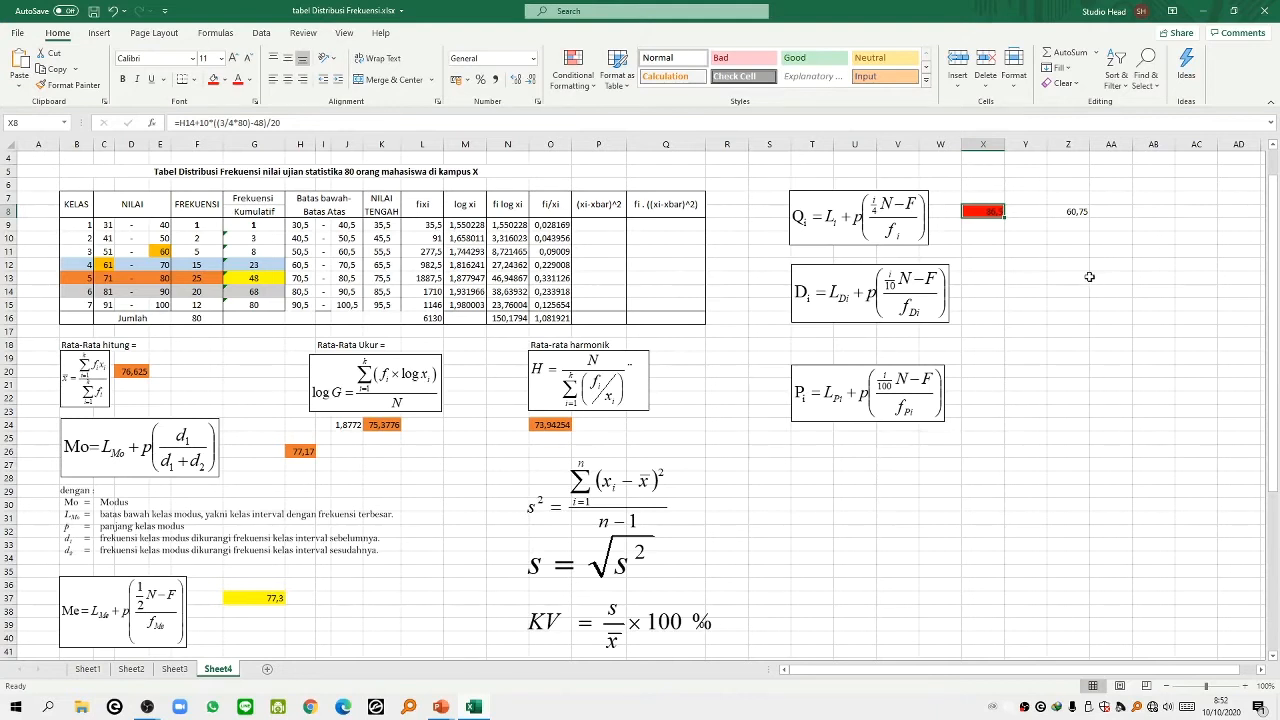
Calculate the third decile's position in cell Z13 with the formula =3*(81)/10
{"action": "left_click", "coordinate": [1084, 276]}
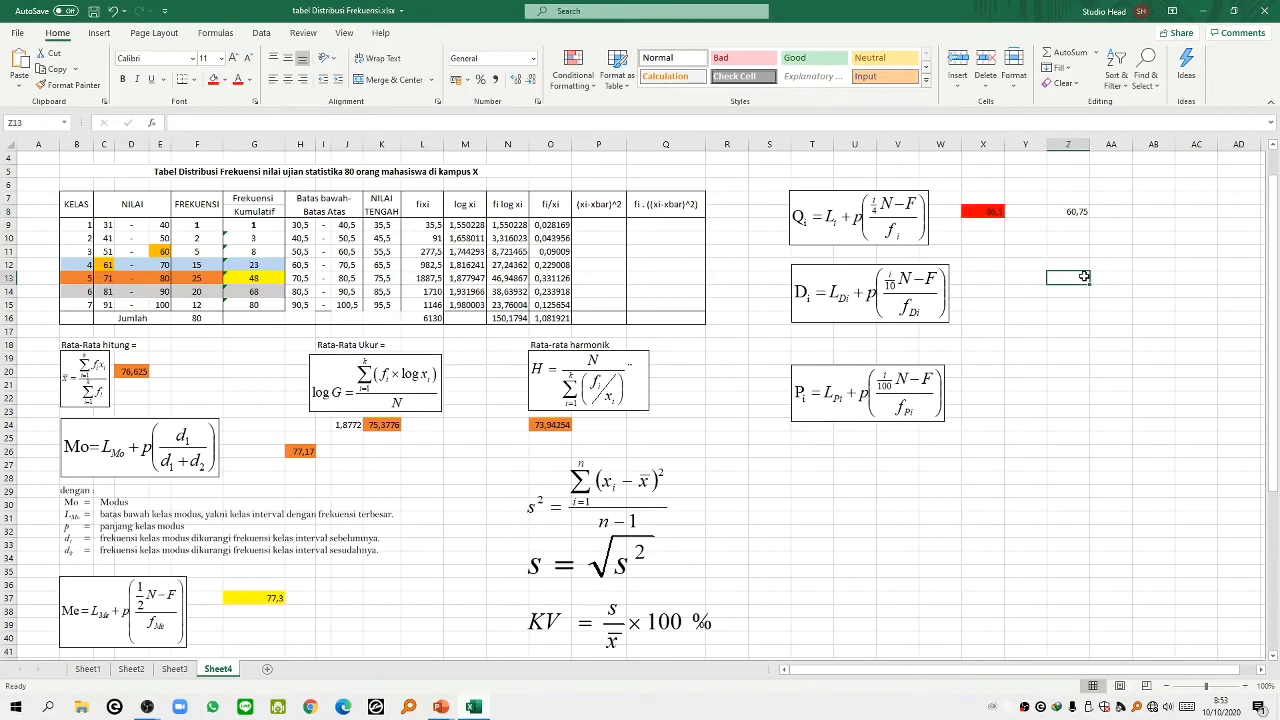
{"action": "type", "text": "=3"}
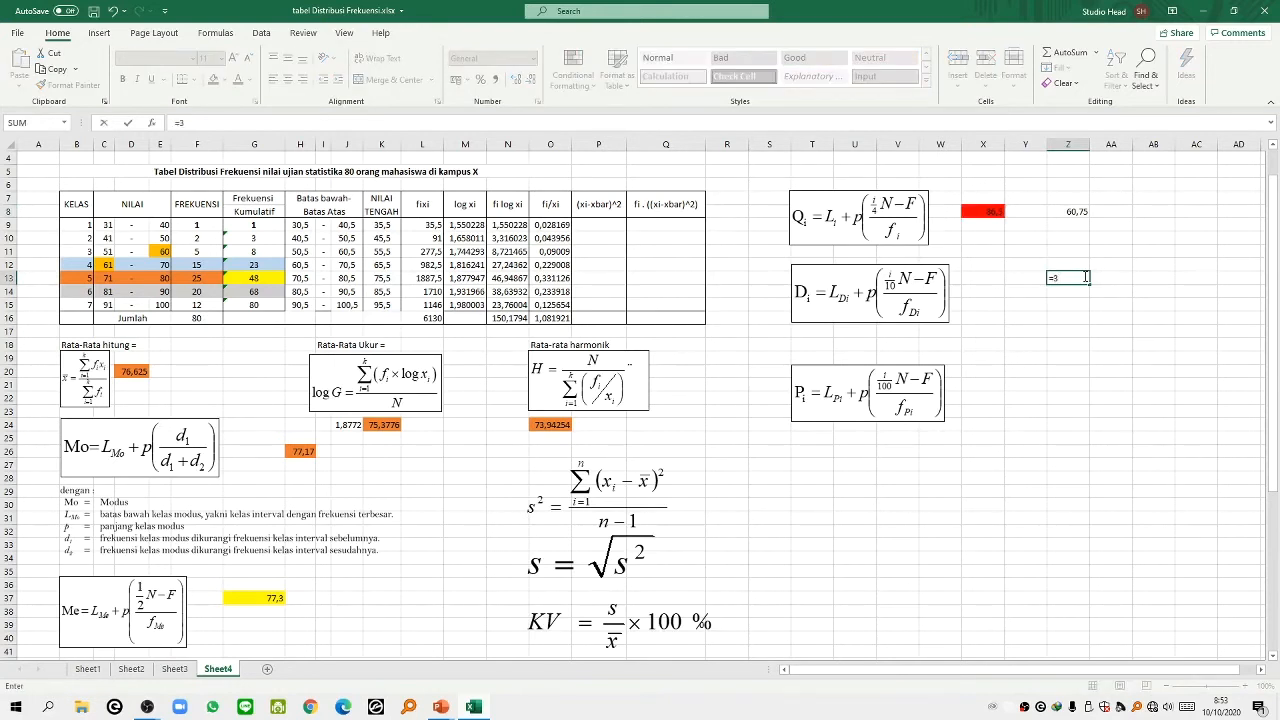
{"action": "type", "text": "(81)/"}
{"action": "left_click", "coordinate": [178, 122]}
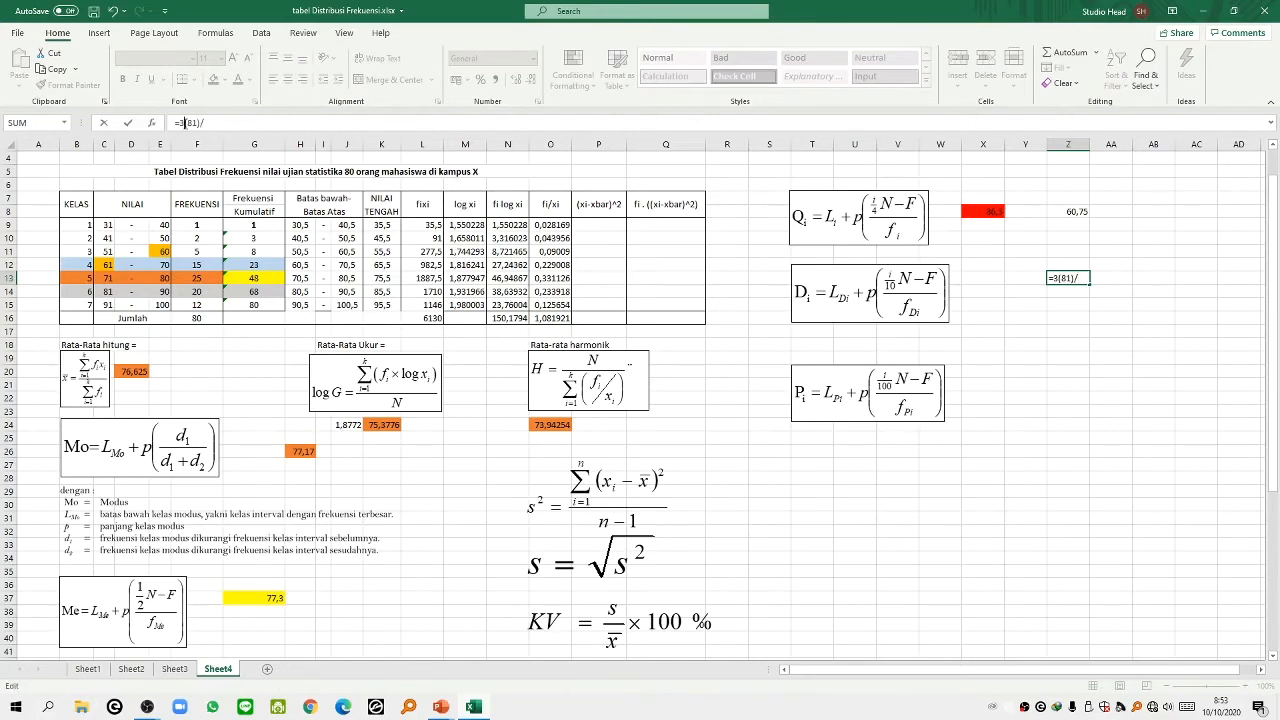
{"action": "type", "text": "*"}
{"action": "left_click", "coordinate": [228, 124]}
{"action": "type", "text": "10"}
{"action": "key", "text": "Return"}
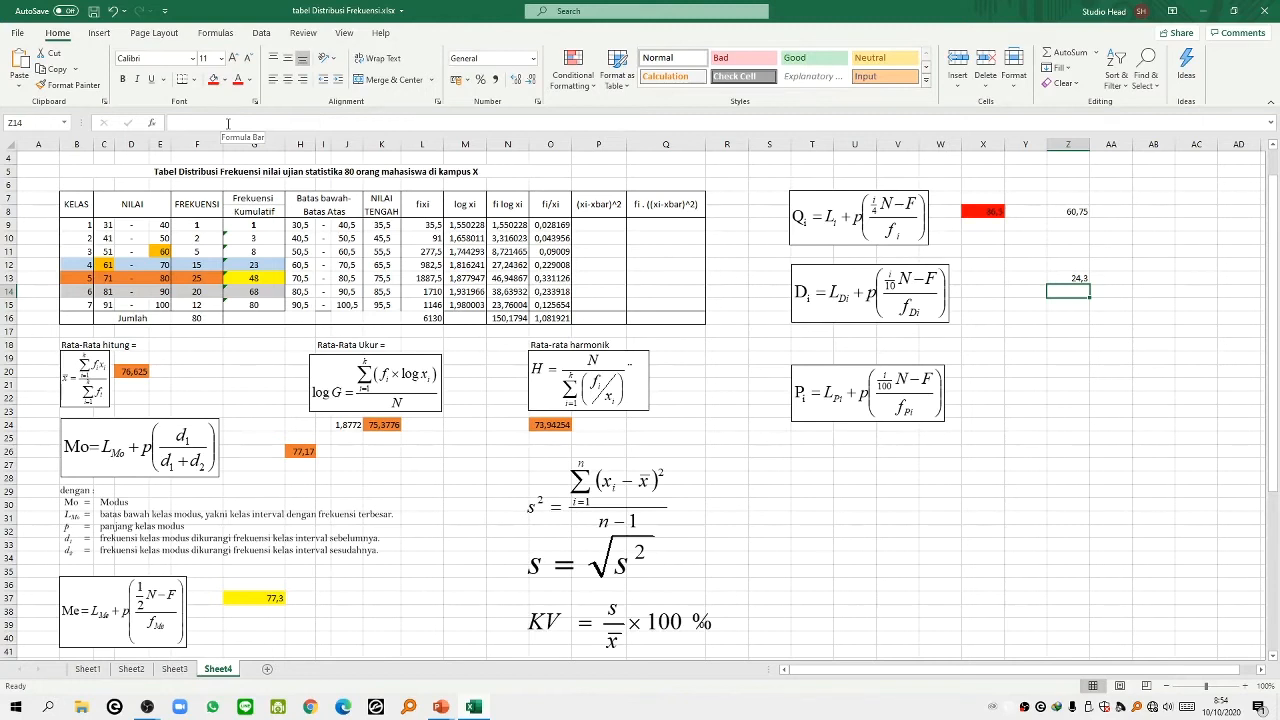
Calculate the third decile in cell X13 from the class-5 lower boundary with the formula =H13+10*(24-23)/25
{"action": "left_click", "coordinate": [971, 279]}
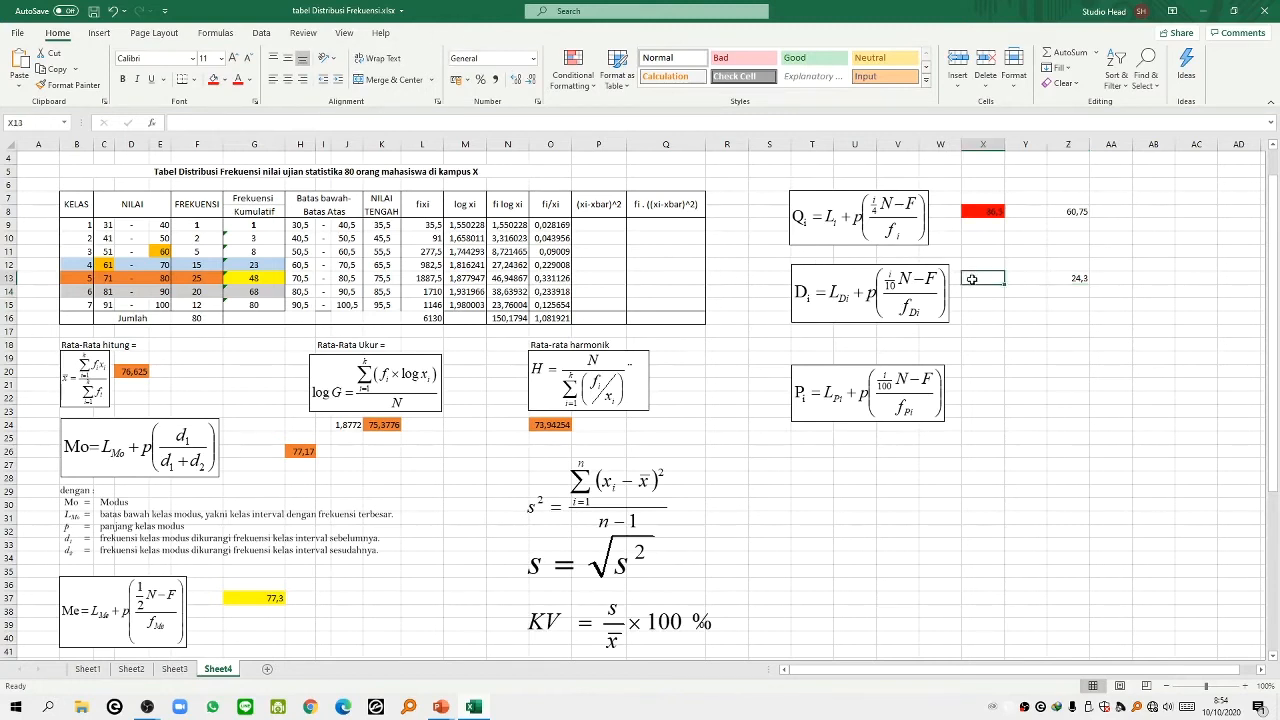
{"action": "type", "text": "="}
{"action": "left_click", "coordinate": [299, 277]}
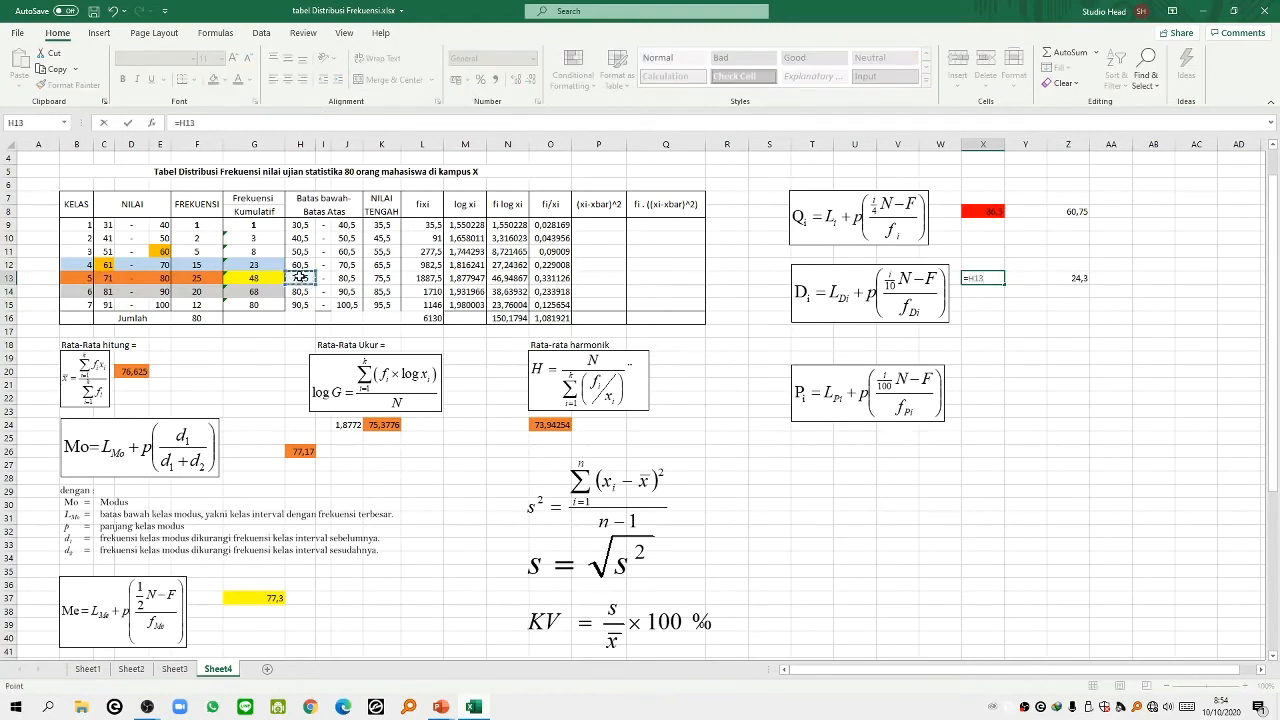
{"action": "type", "text": "+"}
{"action": "type", "text": "10"}
{"action": "type", "text": "\""}
{"action": "type", "text": "(24"}
{"action": "type", "text": "-"}
{"action": "type", "text": "23"}
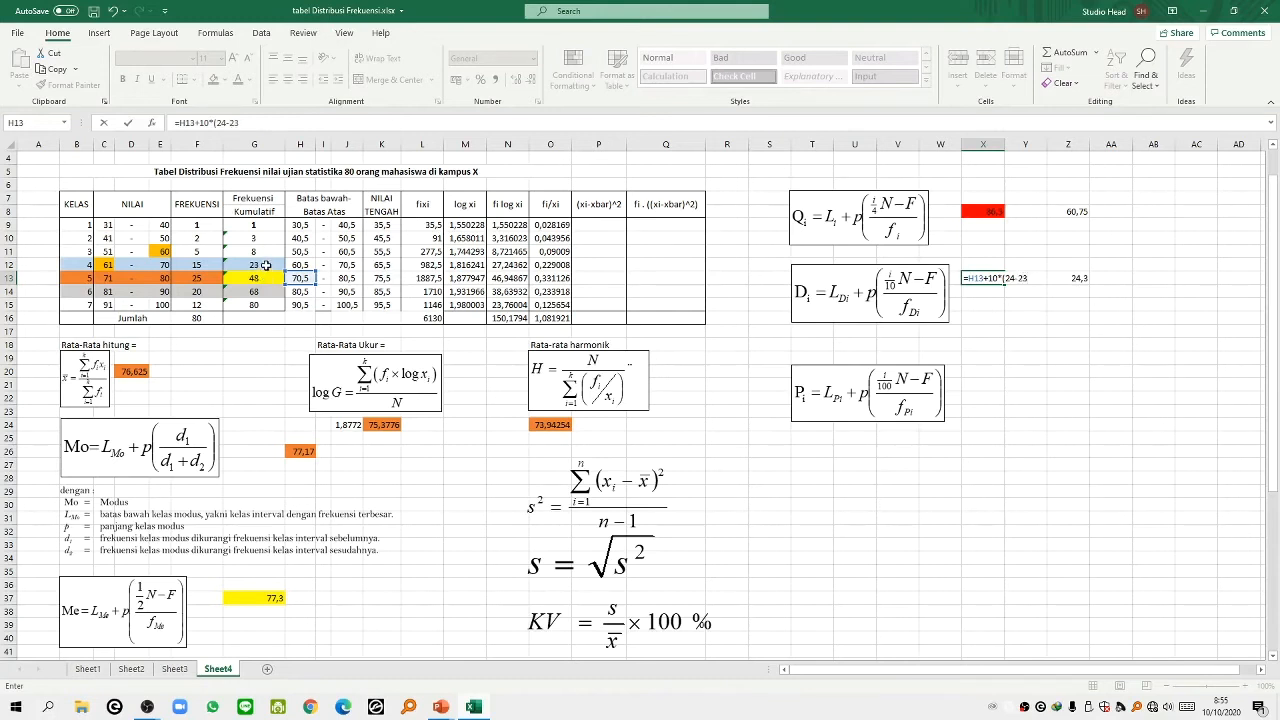
{"action": "type", "text": ")/"}
{"action": "type", "text": "25"}
{"action": "key", "text": "Return"}
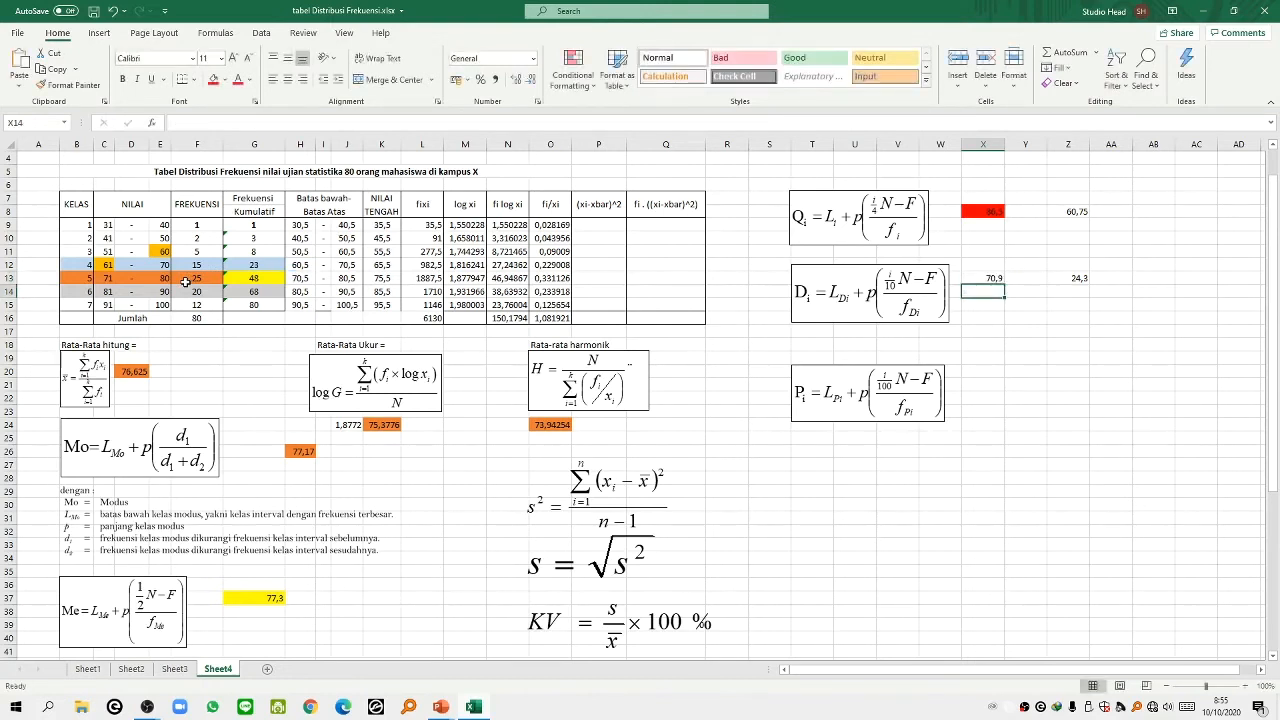
Calculate the alternative third decile from class 4 in cell X14 with the formula =60,5+10*(24-8)/15
{"action": "left_click", "coordinate": [989, 280]}
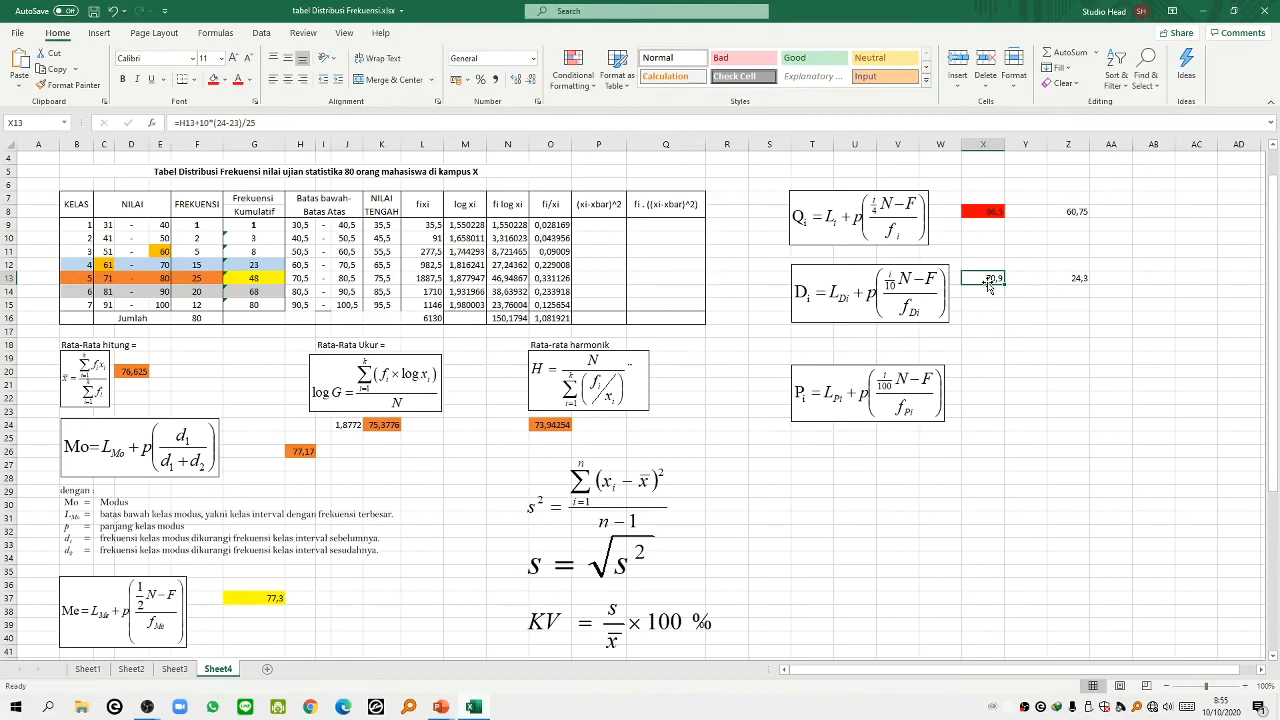
{"action": "key", "text": "Return"}
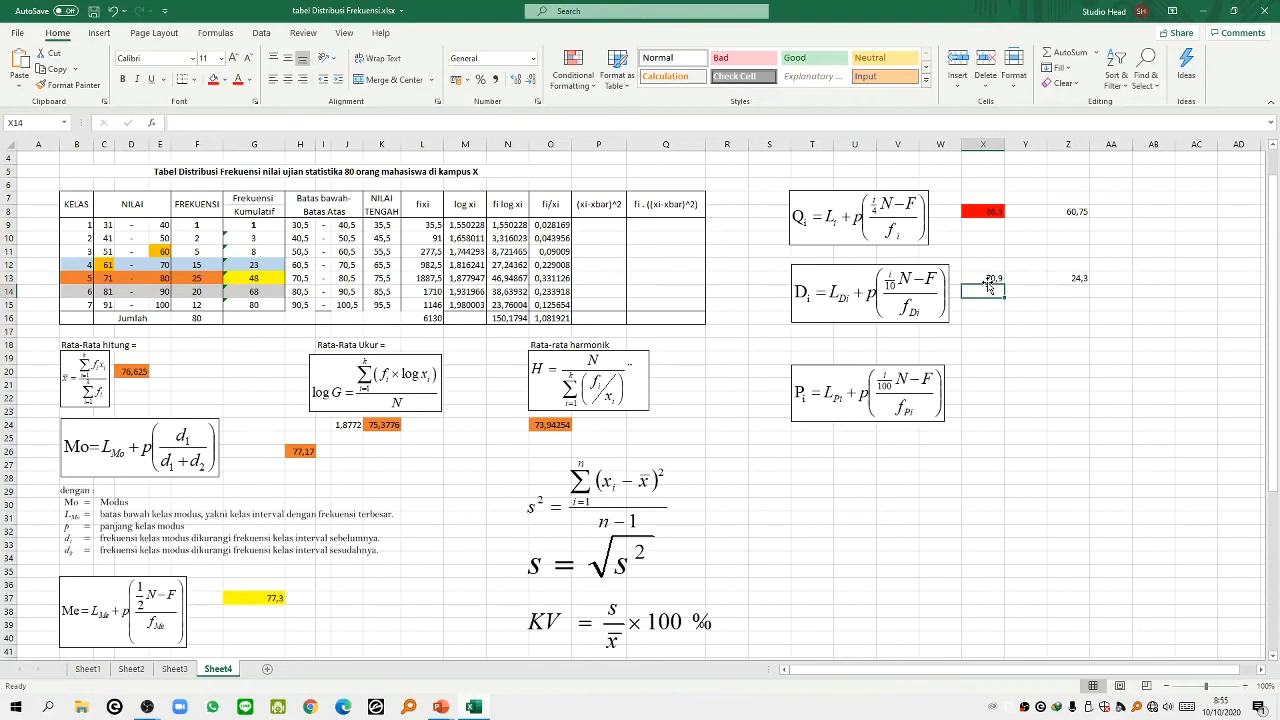
{"action": "type", "text": "="}
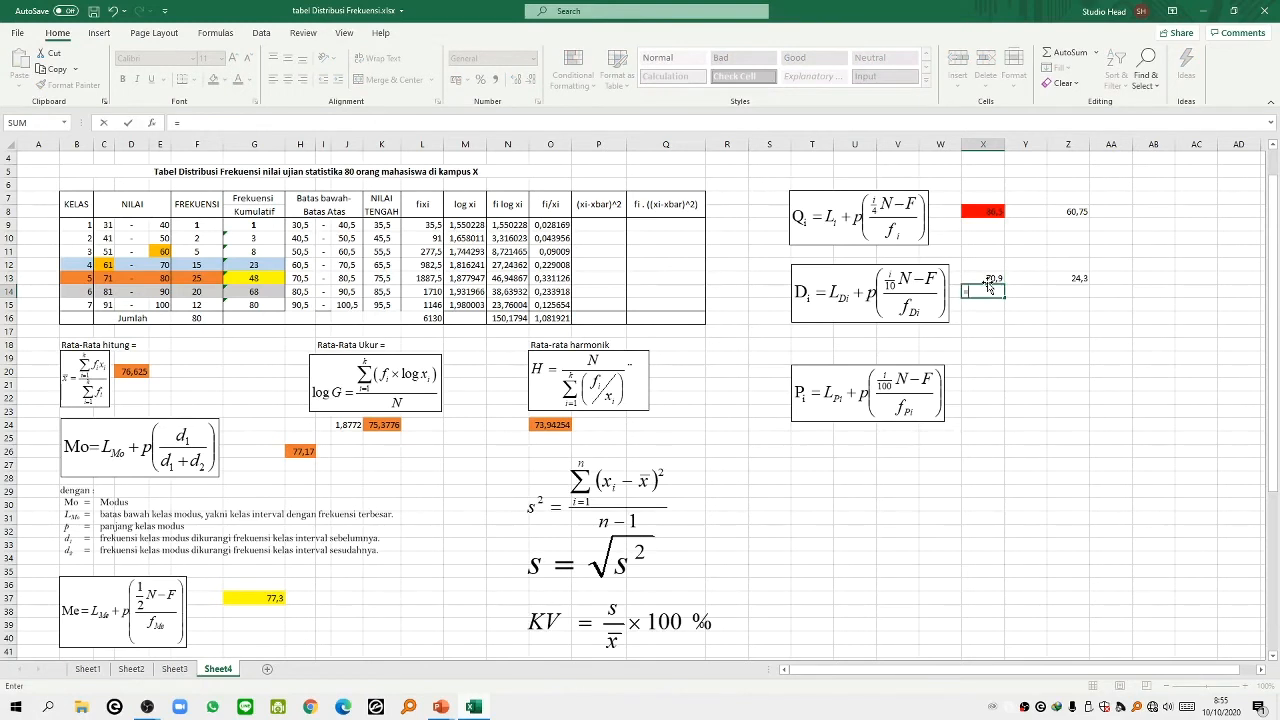
{"action": "type", "text": "60,5+"}
{"action": "left_click_drag", "start_coordinate": [200, 123], "coordinate": [179, 123]}
{"action": "key", "text": "BackSpace"}
{"action": "type", "text": "60,5+10*("}
{"action": "type", "text": "24-"}
{"action": "type", "text": "8)/"}
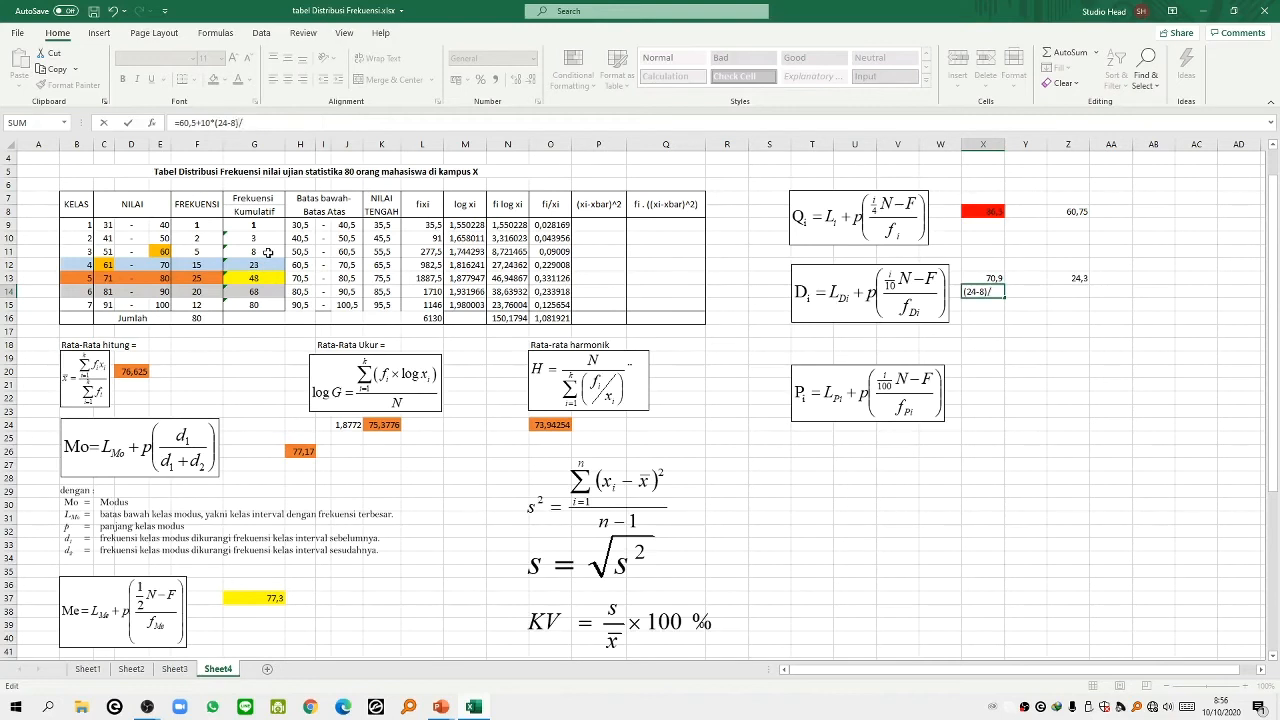
{"action": "type", "text": "15"}
{"action": "key", "text": "Return"}
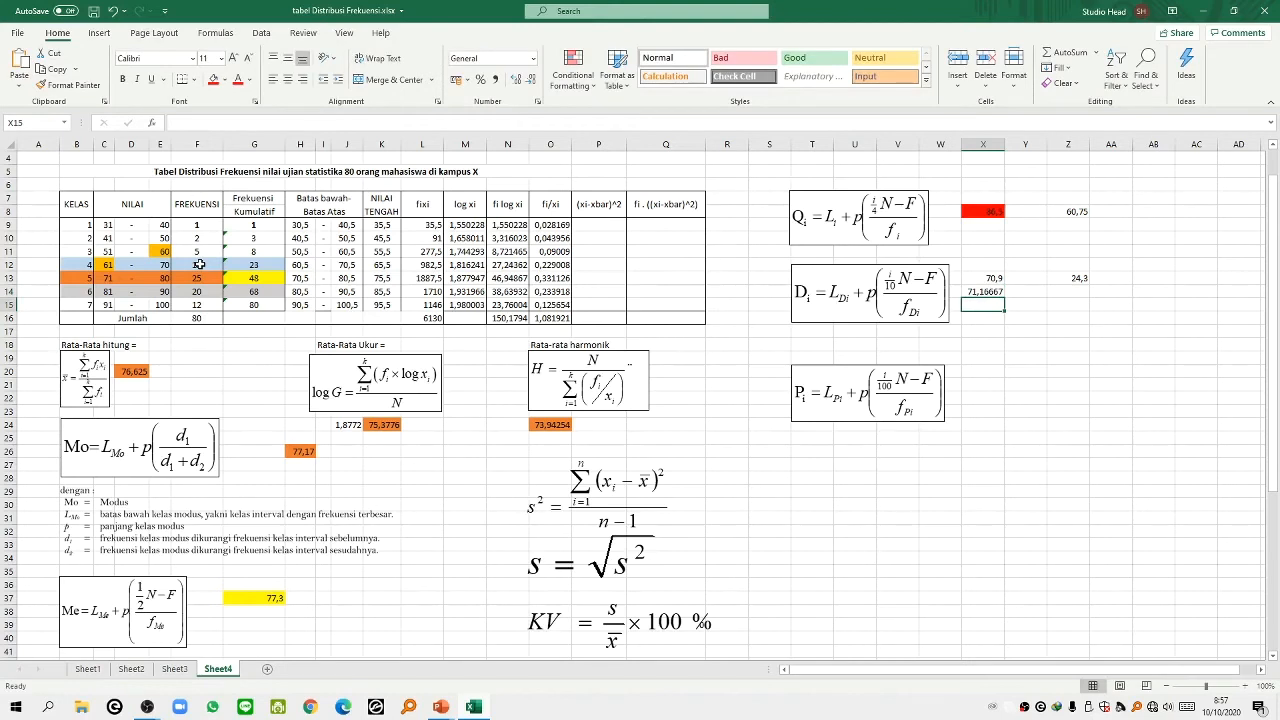
Undo the last entry in cell Z21 and calculate the eighth percentile's position there with =8*(81)/100
{"action": "left_click", "coordinate": [983, 385]}
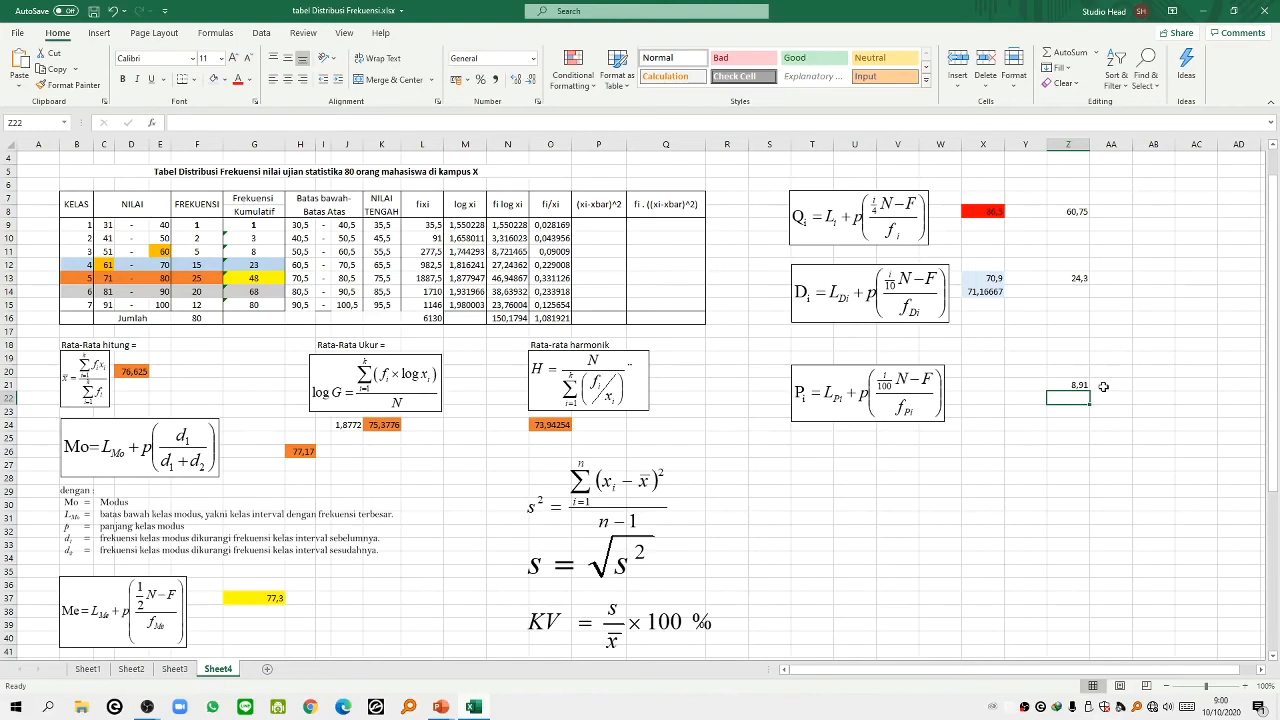
{"action": "key", "text": "ctrl+z"}
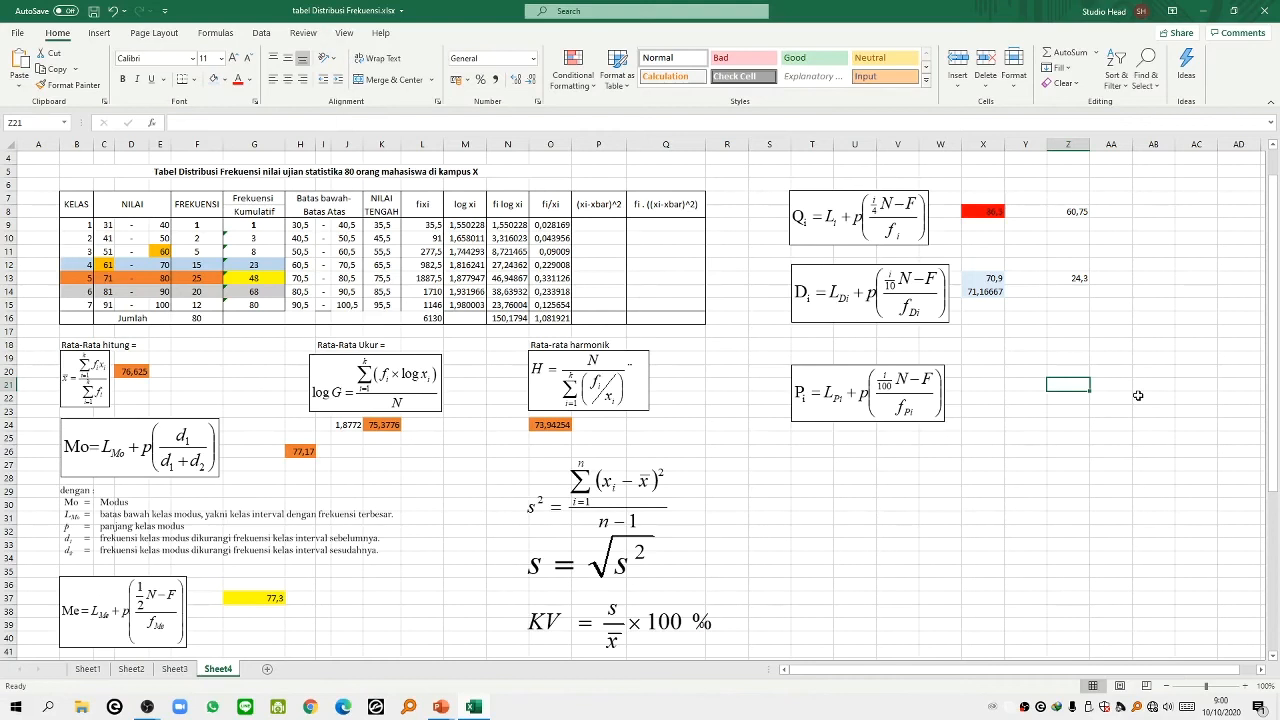
{"action": "type", "text": "="}
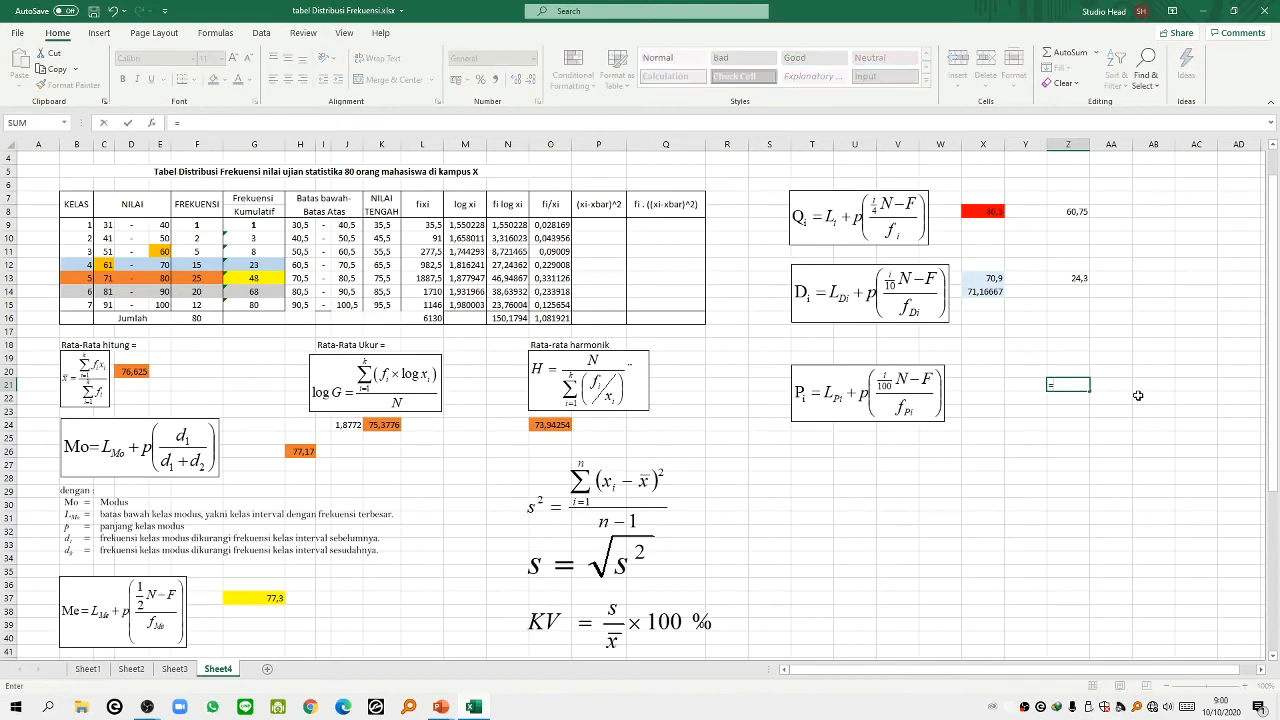
{"action": "type", "text": "8*(81)/100"}
{"action": "key", "text": "Return"}
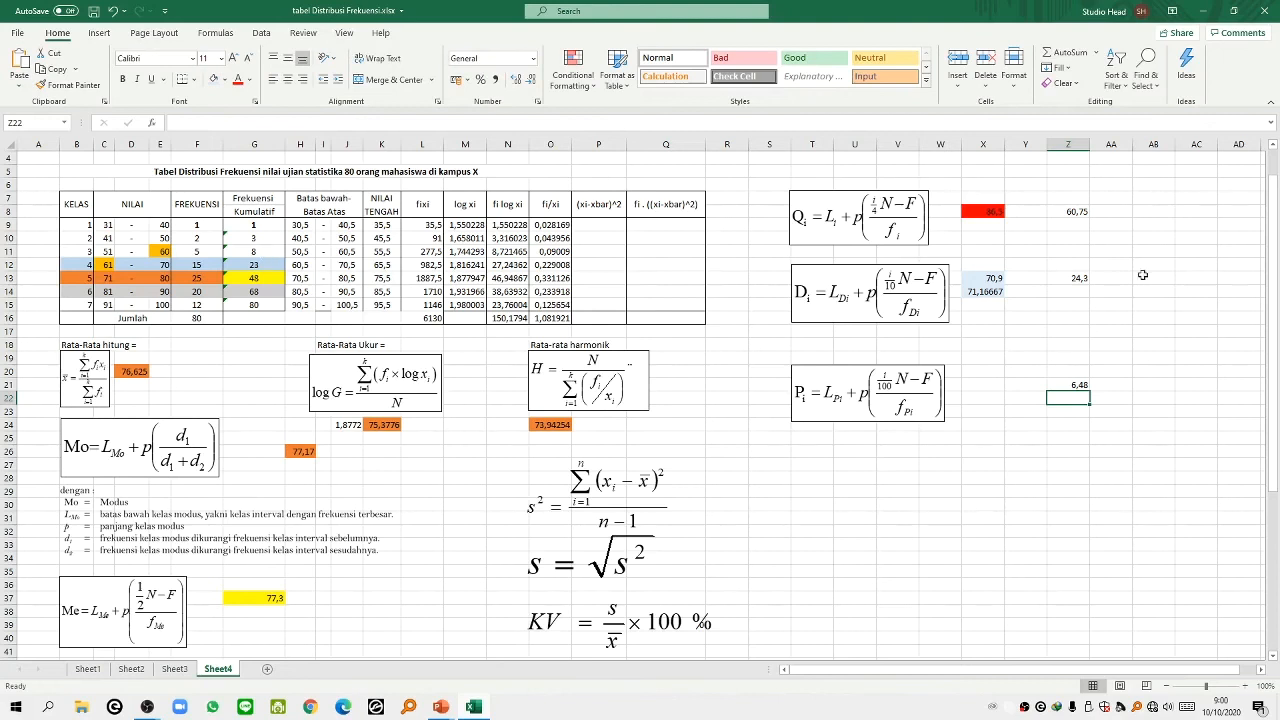
Calculate the eighth percentile in cell X21 with the formula =50,5+10*(6,4-3)/5
{"action": "left_click", "coordinate": [989, 388]}
{"action": "double_click", "coordinate": [987, 393]}
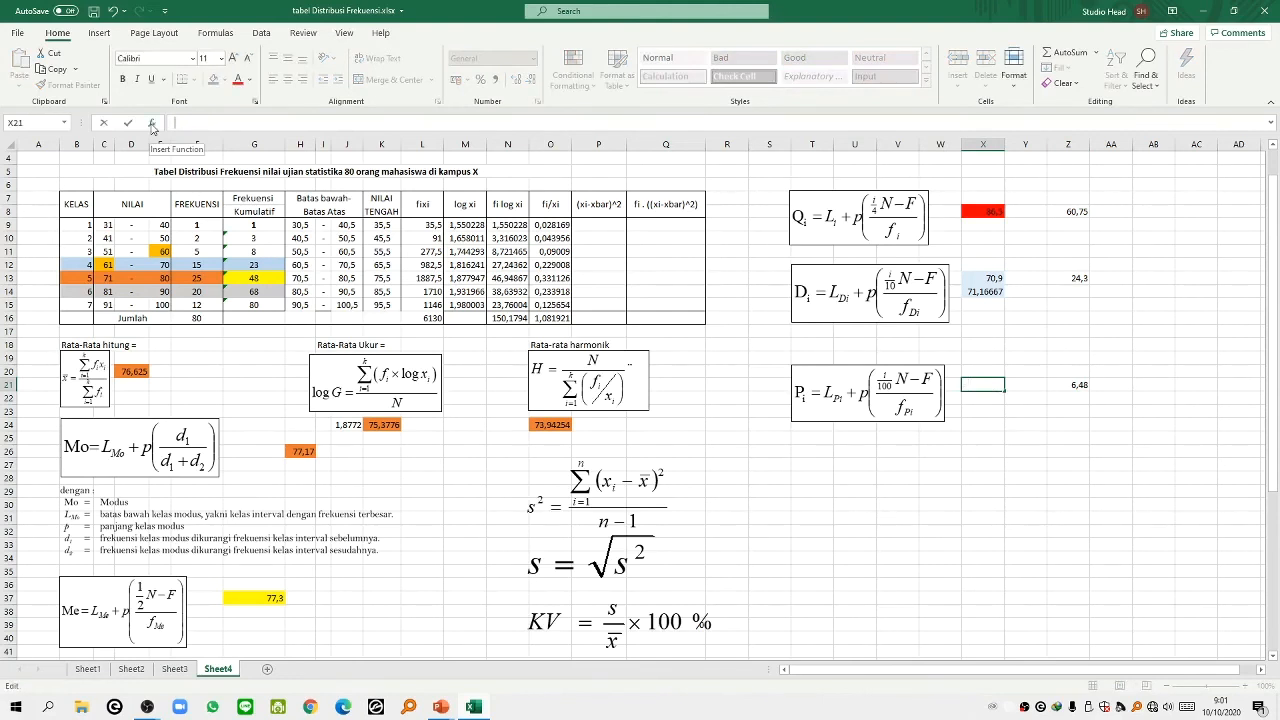
{"action": "type", "text": "=50,5"}
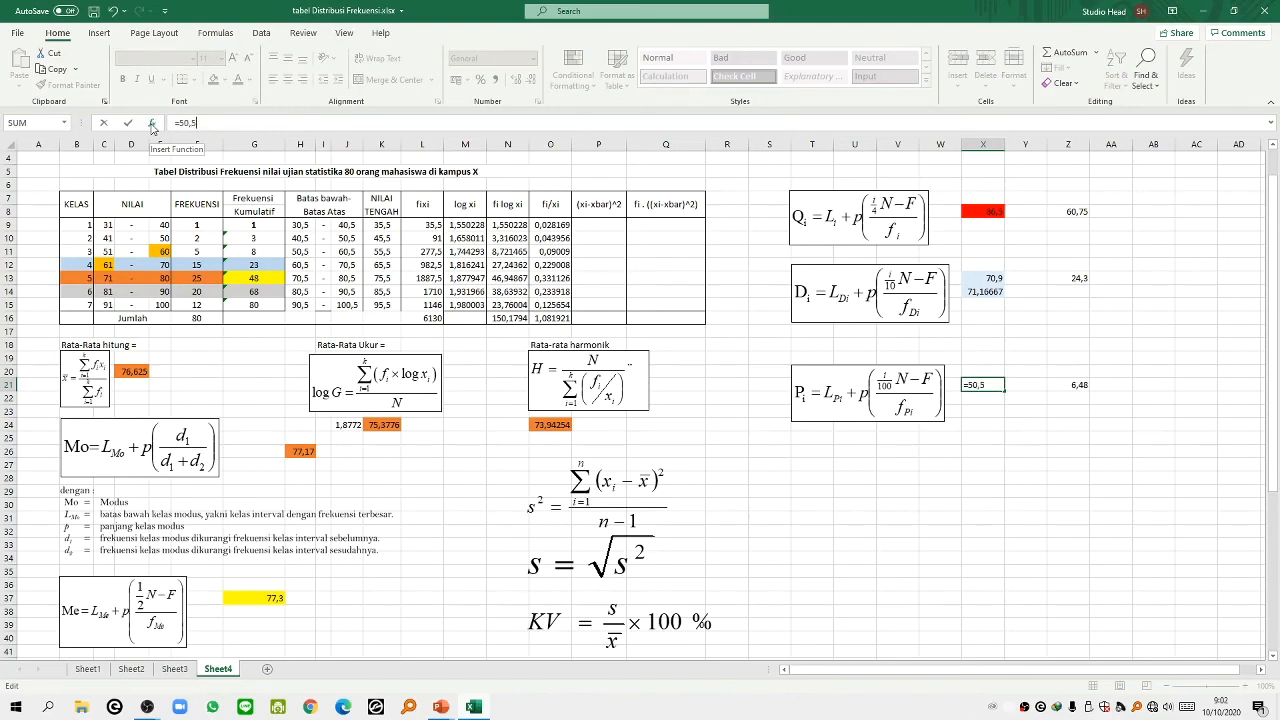
{"action": "type", "text": "+10*("}
{"action": "type", "text": "6,4-"}
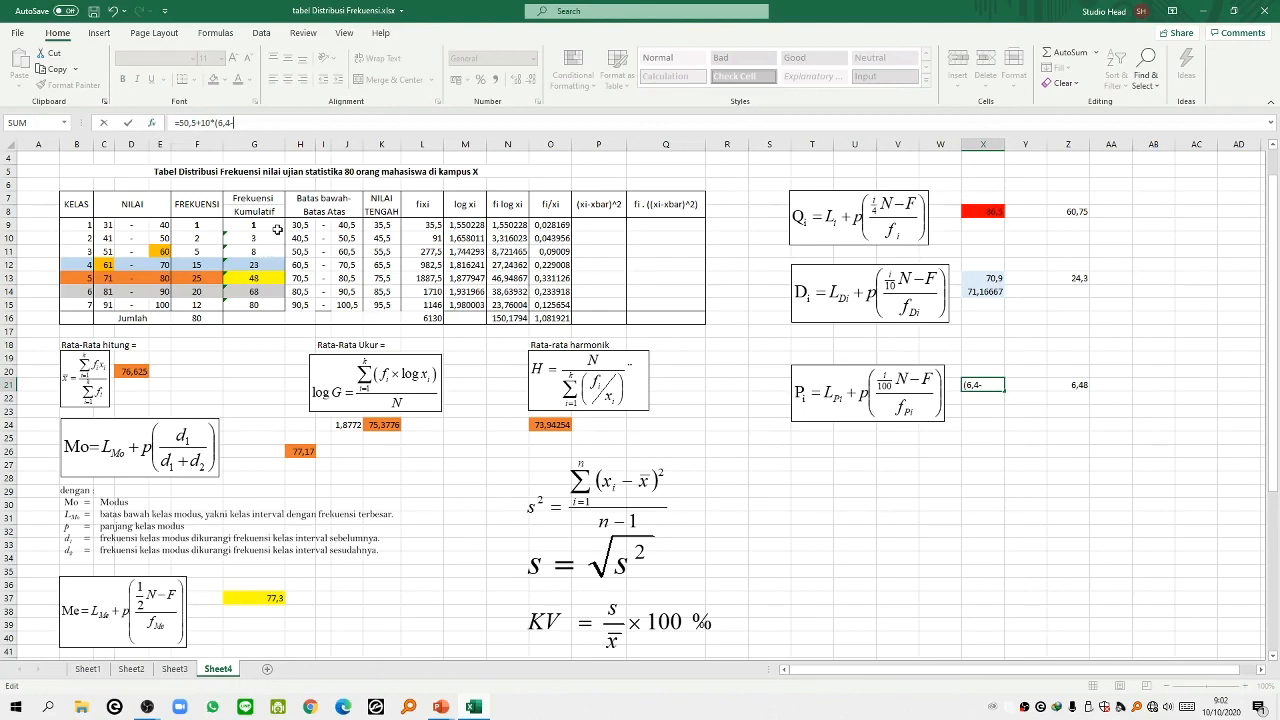
{"action": "type", "text": "3)/5"}
{"action": "key", "text": "Return"}
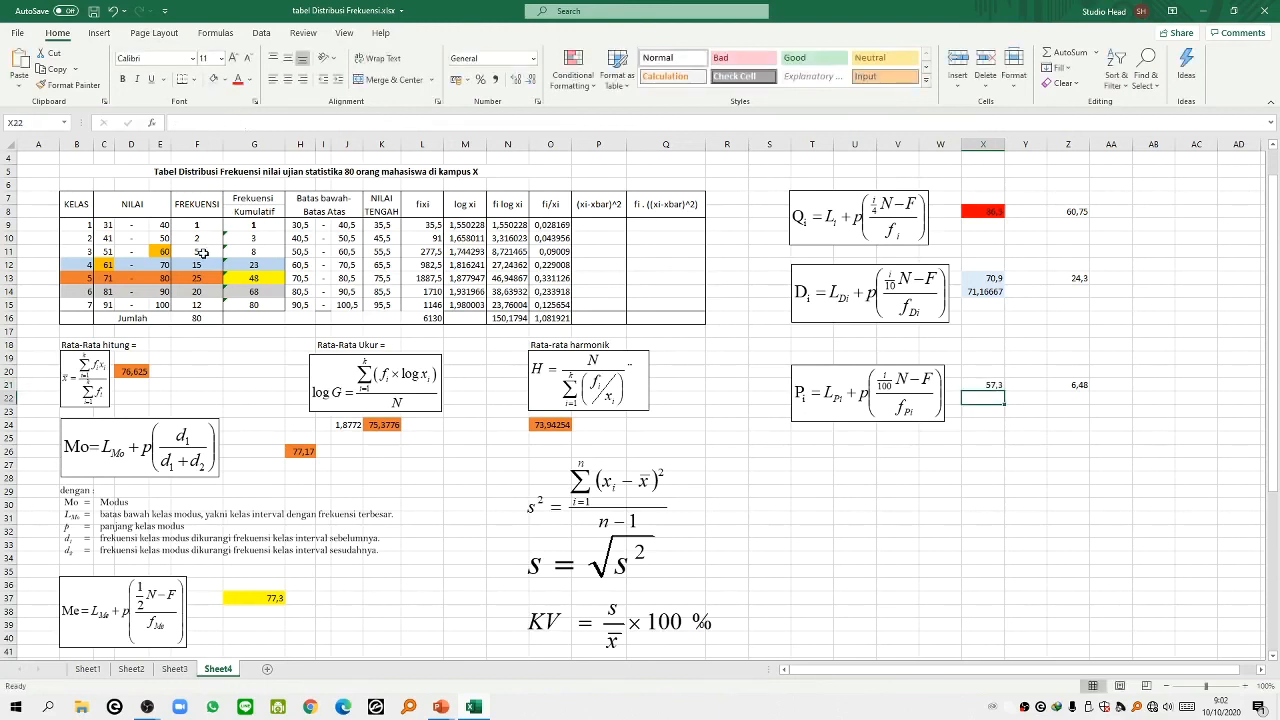